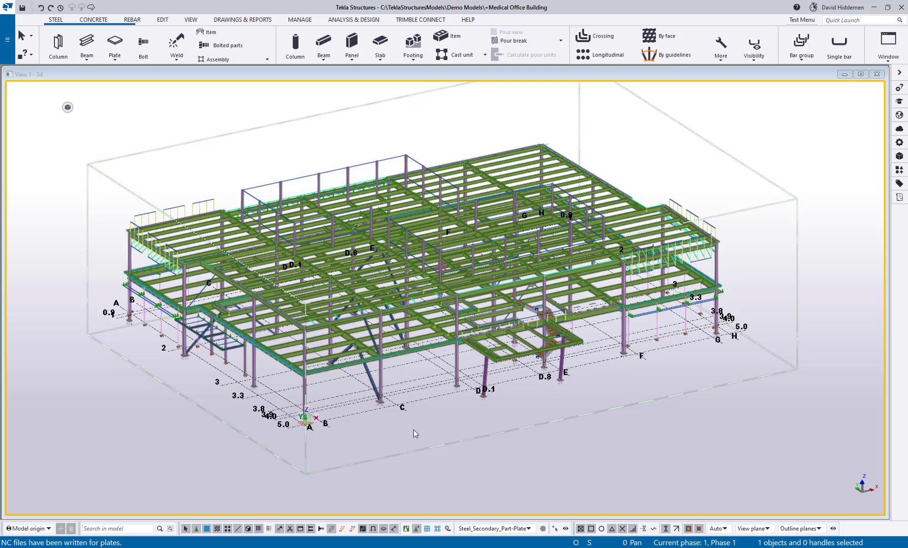
Search the Applications & components catalog for 'dxf'
click(899, 170)
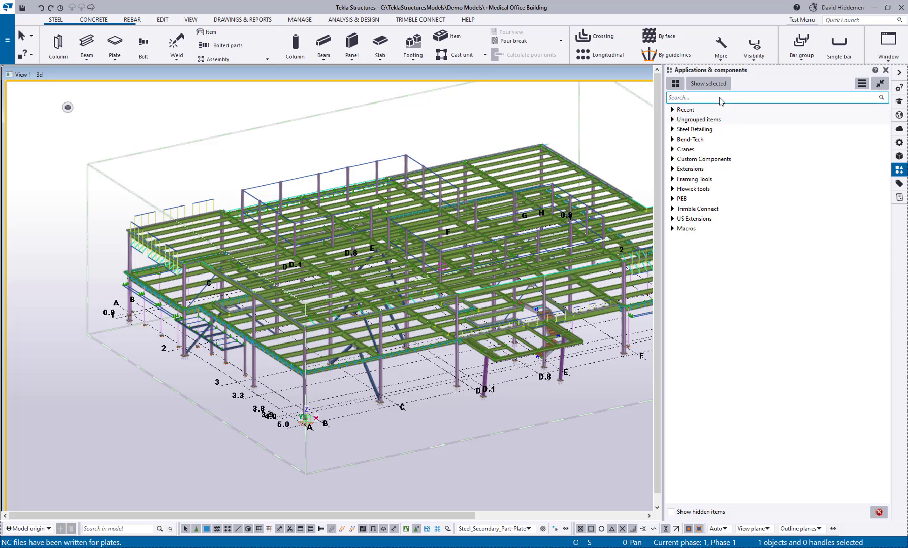
click(720, 98)
text(dxf)
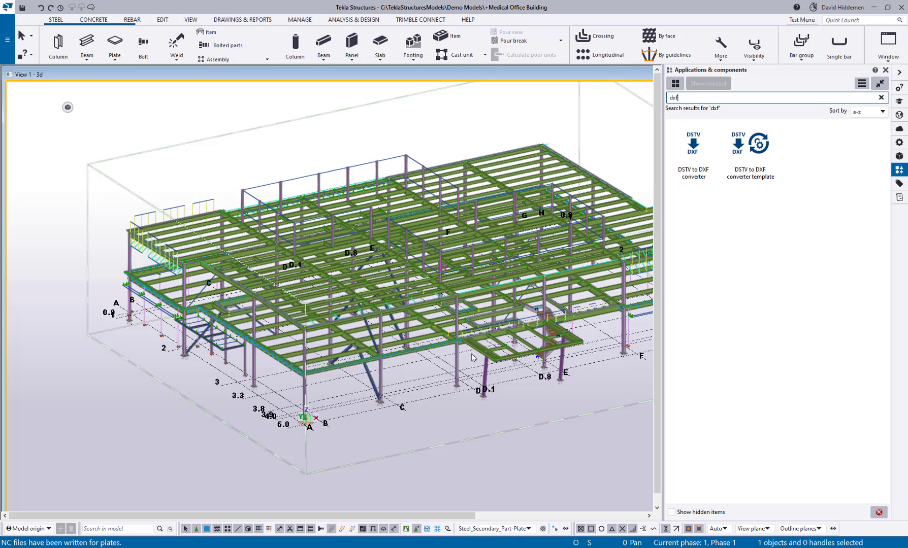
Launch the DSTV to DXF converter and move its dialog further left
click(701, 156)
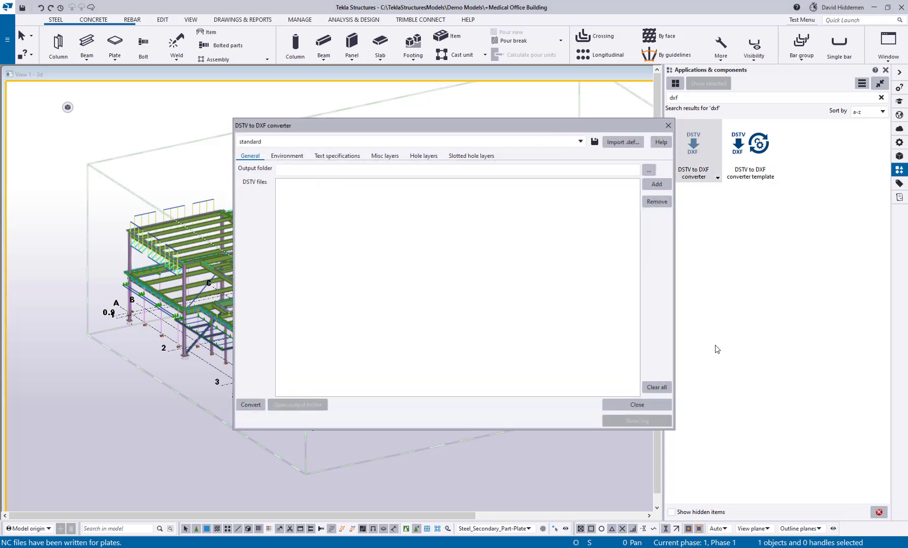
drag(449, 126, 324, 135)
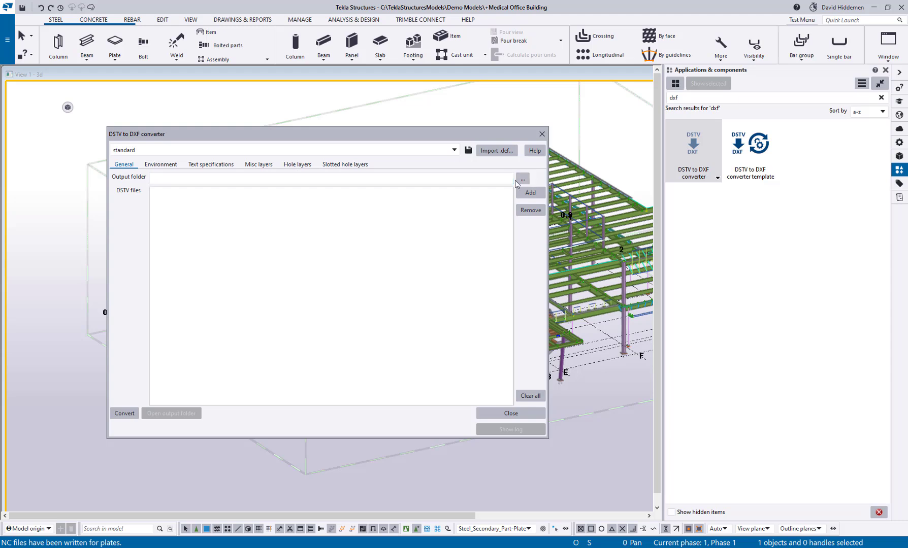
In the Environment settings, set Draw crosshairs to None and Output contours as to Lines and arcs
click(161, 166)
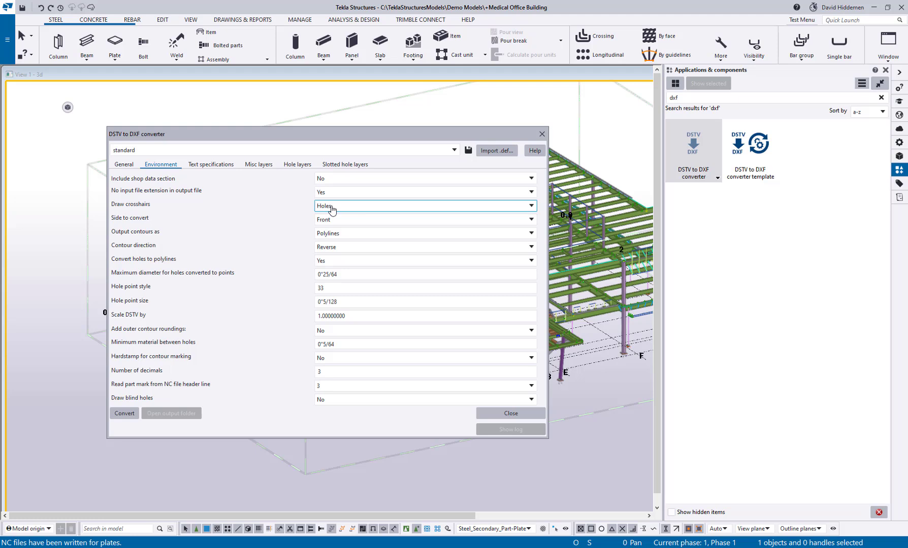
click(339, 207)
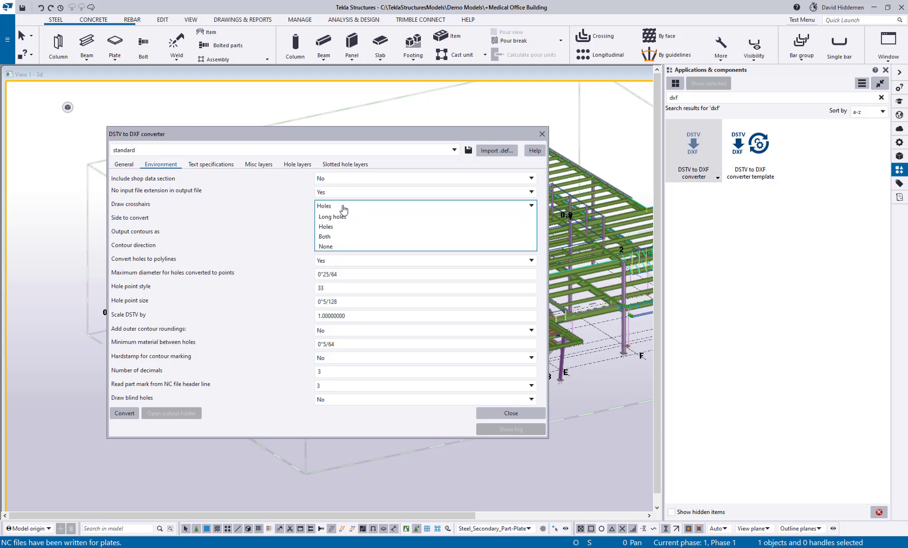
click(335, 246)
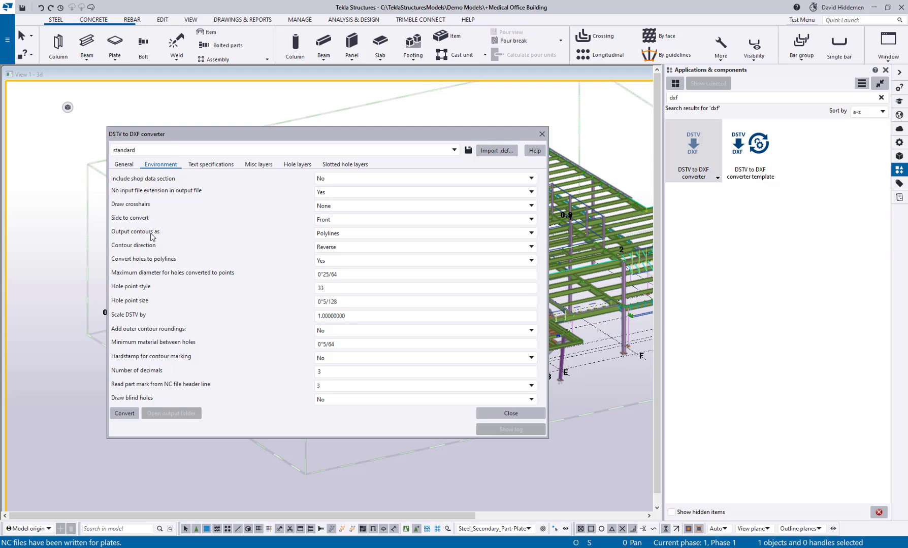
click(360, 234)
click(352, 254)
Check the Text specifications and Misc layers settings, leaving their defaults such as part marks on layer SCRIBE
click(212, 165)
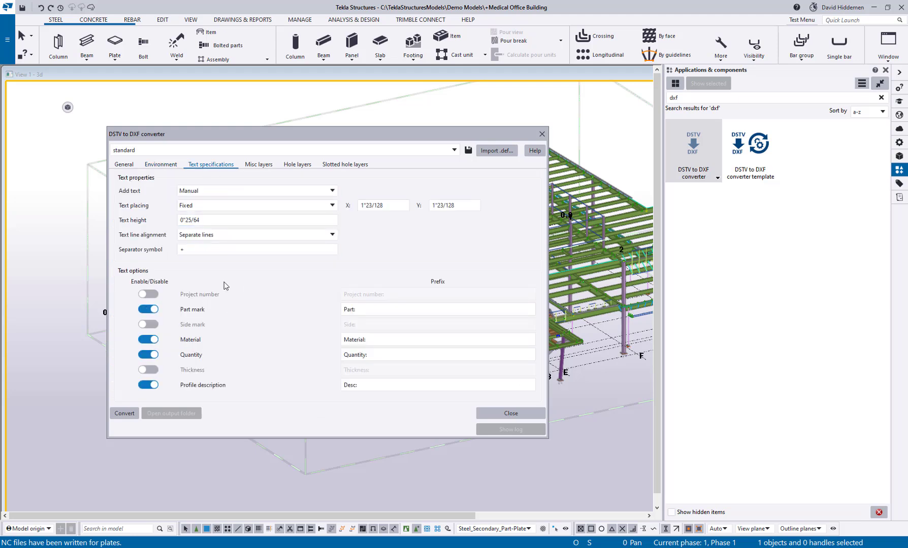
click(264, 165)
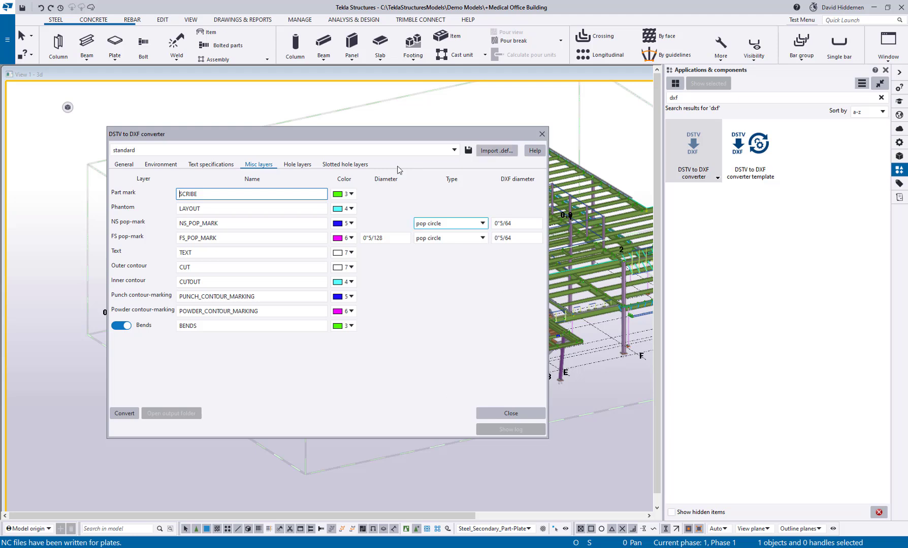
Add every plate NC file from NC_files\Plates to the converter's DSTV file list
click(125, 166)
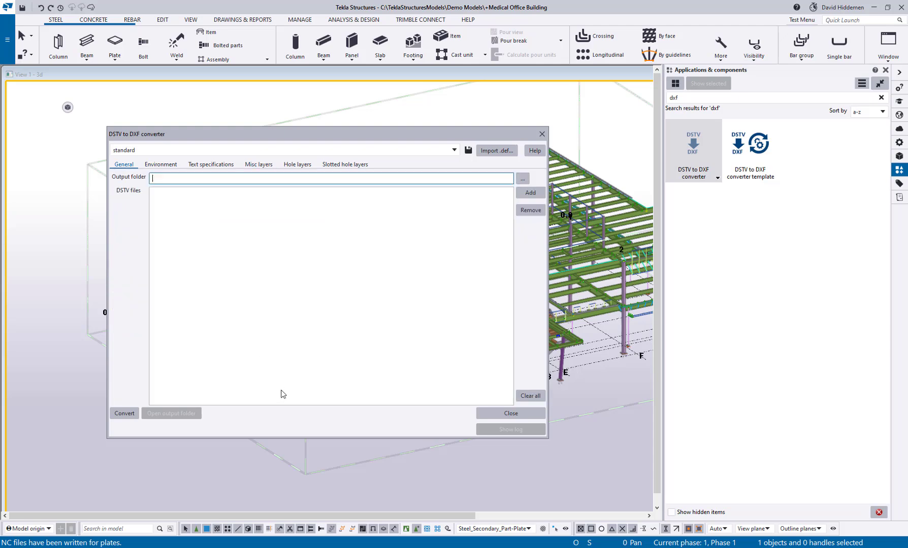
click(522, 195)
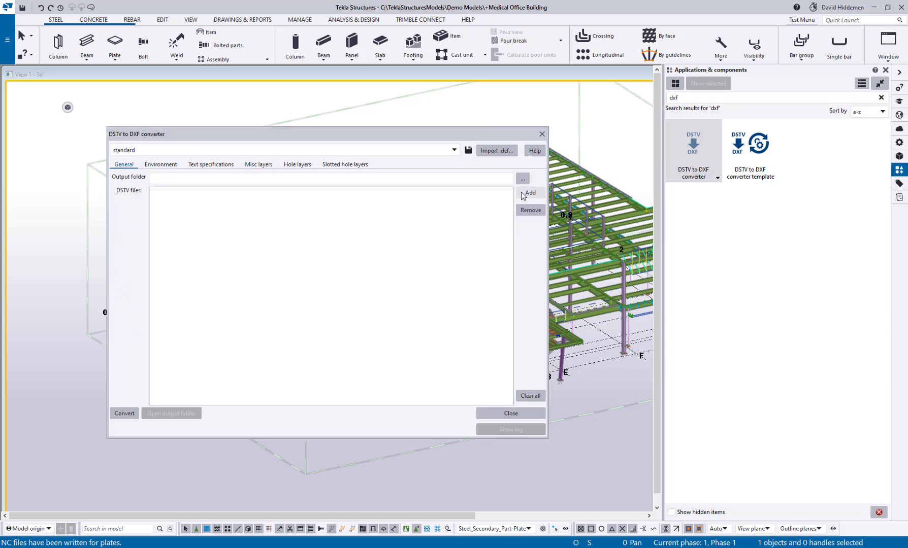
click(267, 315)
double_click(267, 315)
double_click(269, 196)
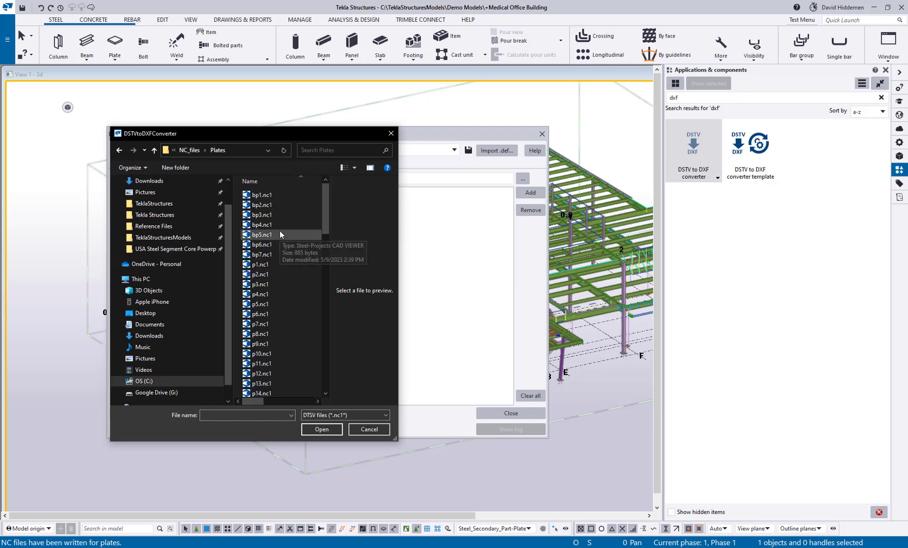
click(269, 197)
key(ctrl+a)
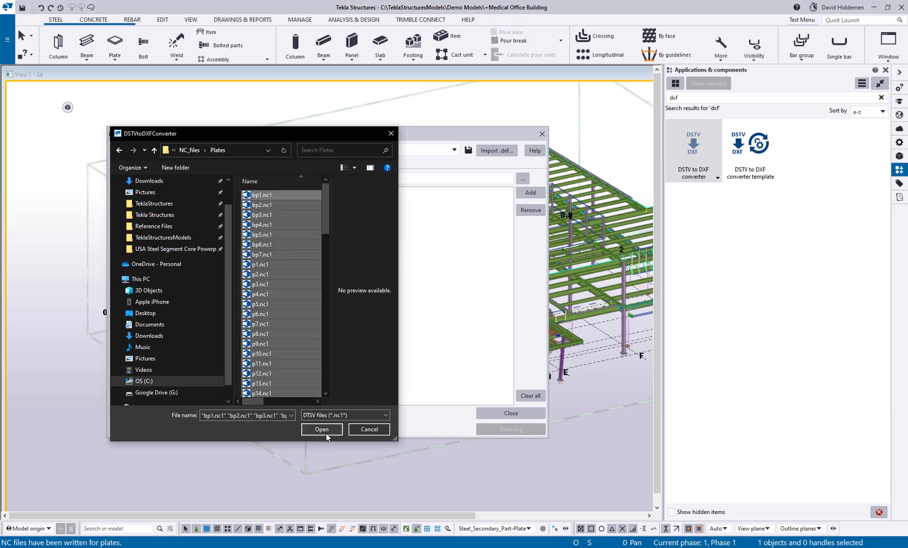
click(321, 429)
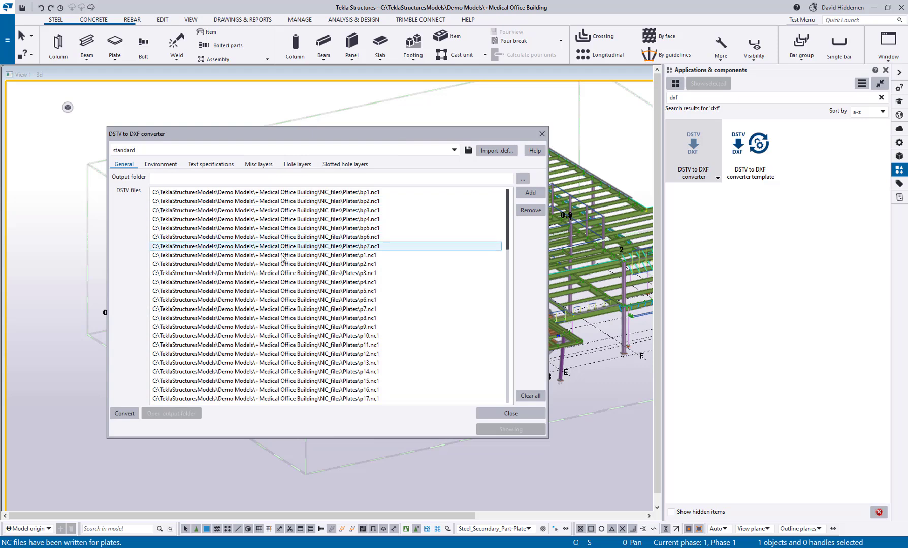
Convert the listed plate files to DXF into the .\NC_dxf output folder
scroll(321, 308, down, 1)
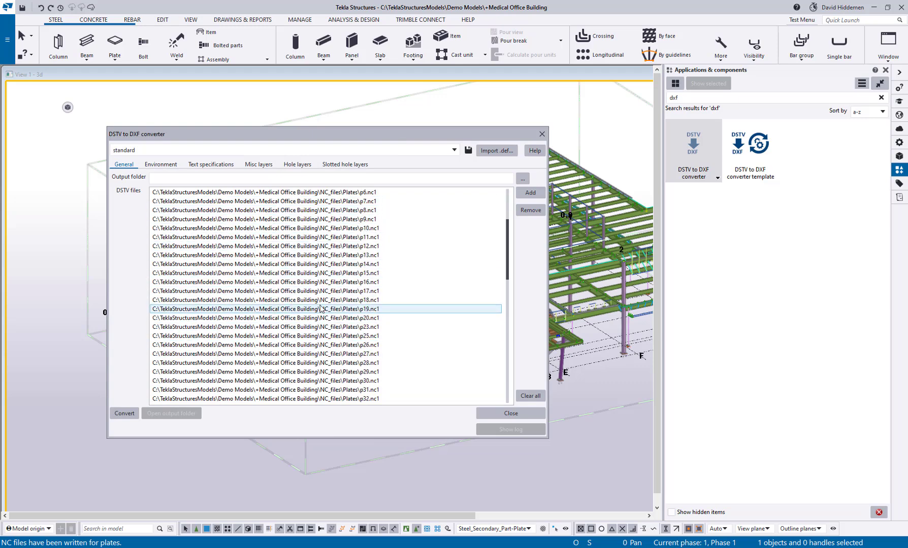
scroll(320, 308, down, 12)
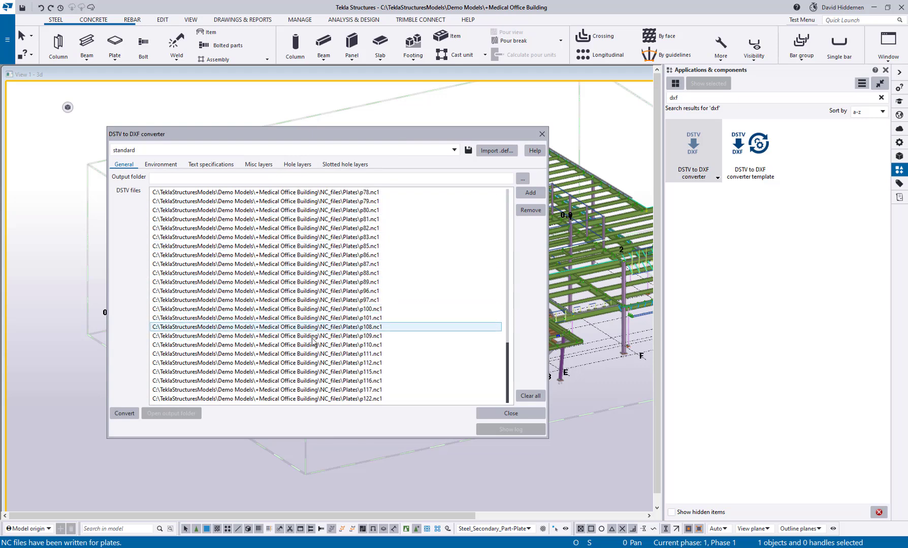
click(127, 414)
click(183, 178)
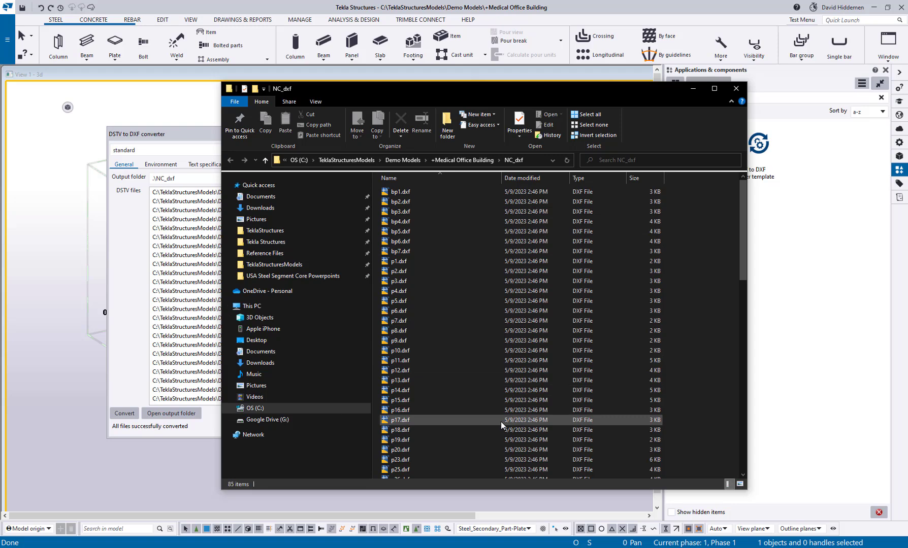
click(739, 91)
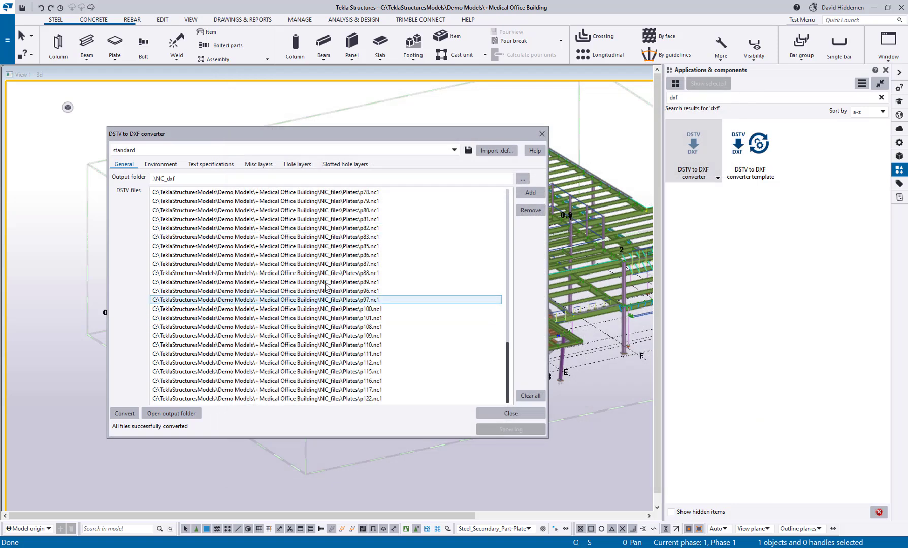
Review the Environment, Text specifications and Misc layers settings, ending on the Hole layers diameter-range table
click(160, 164)
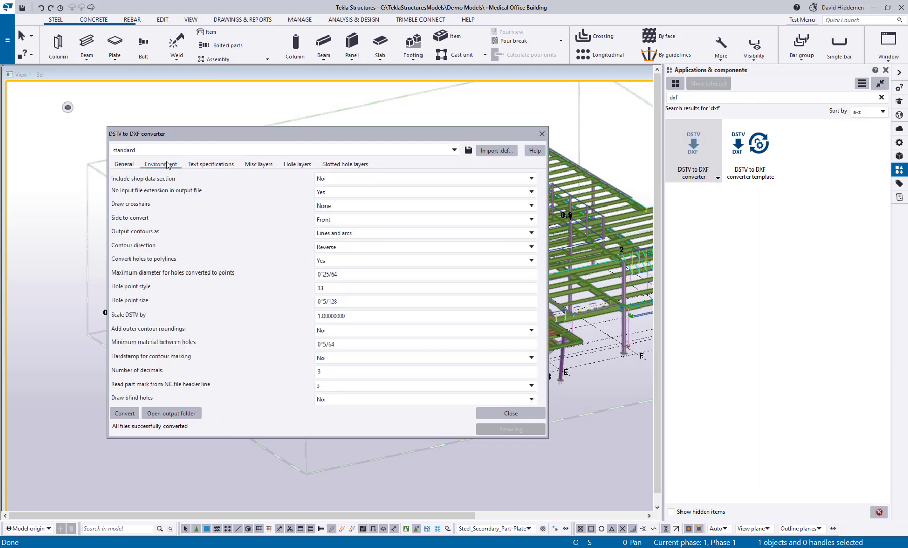
click(218, 164)
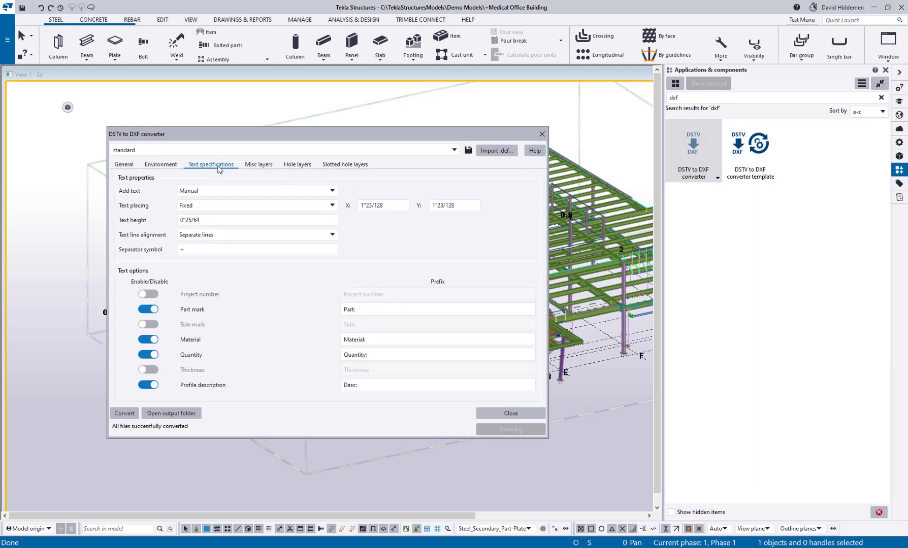
click(259, 167)
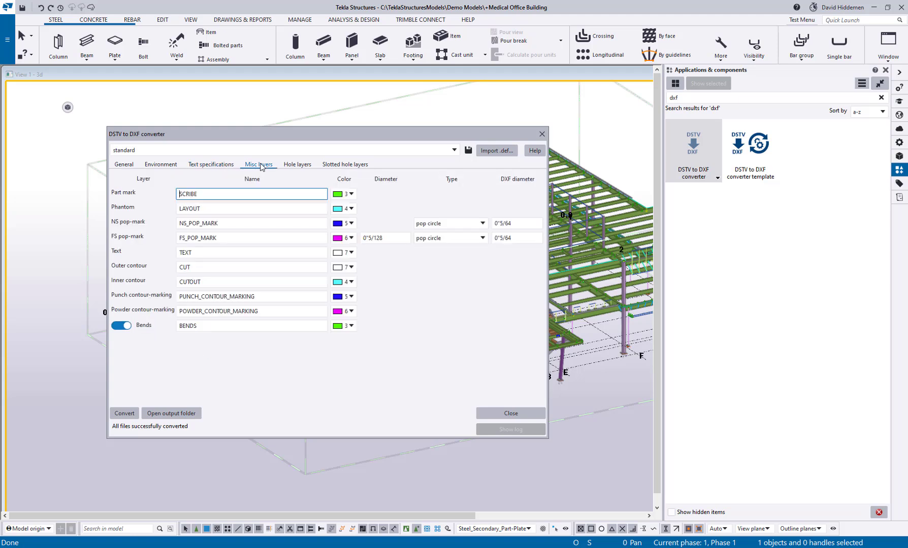
click(296, 167)
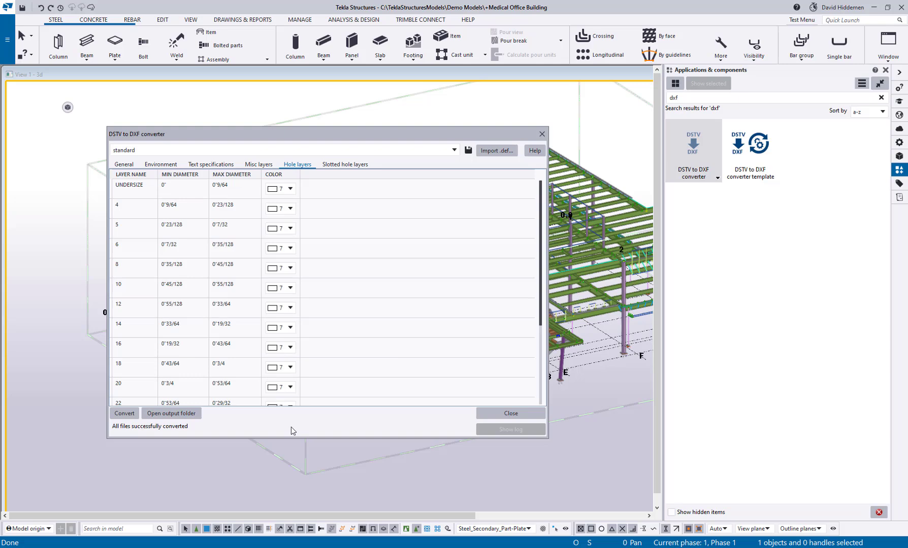
Close the DSTV to DXF converter and pan the 3D model view to the left
click(542, 134)
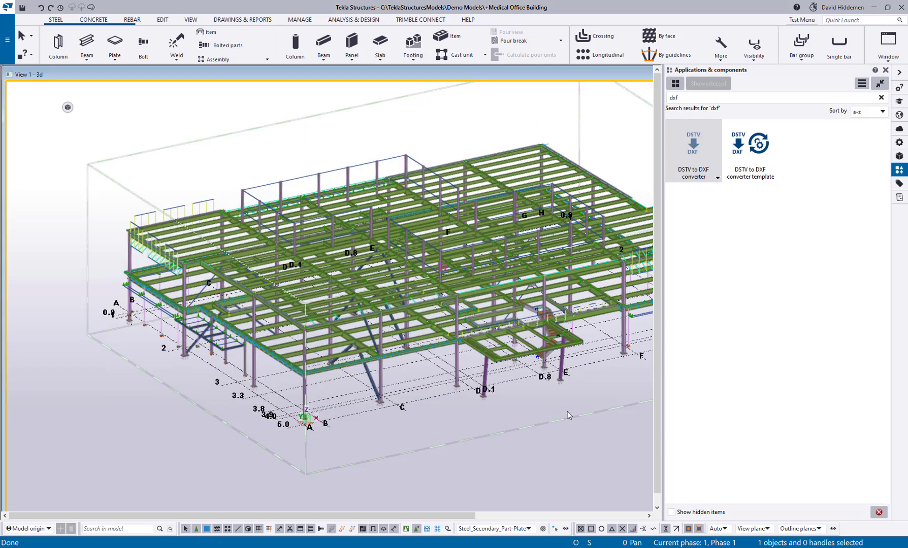
middle_drag(567, 415, 518, 423)
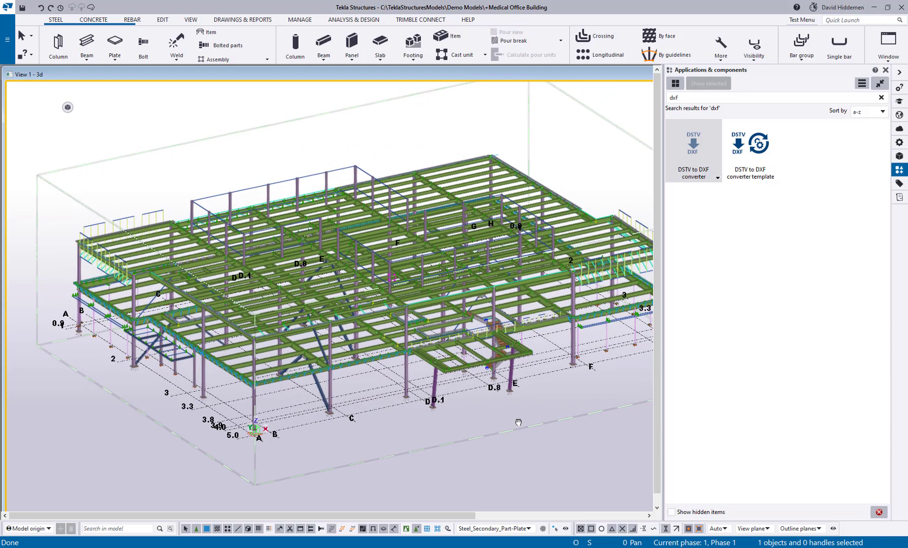